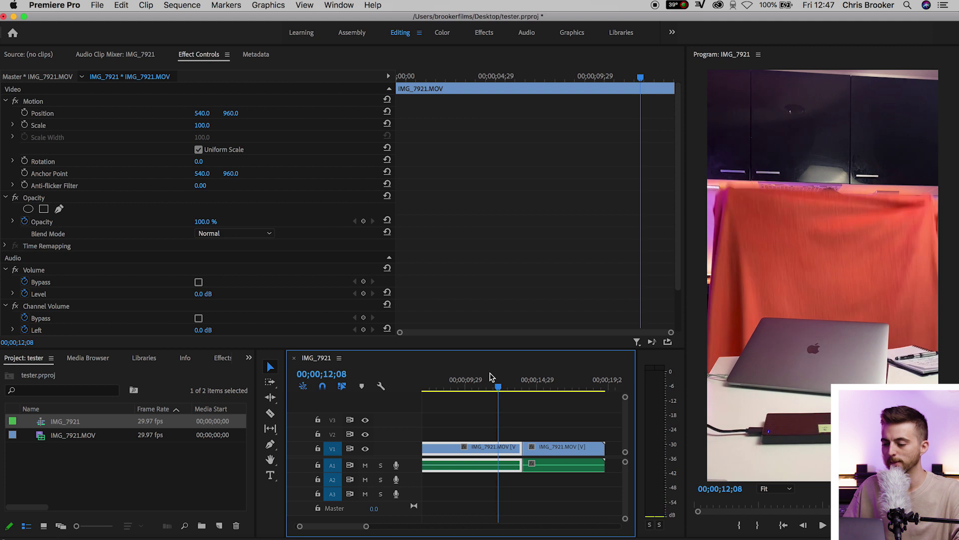
# Position the playhead at 00;00;12;25, where the raised red cloth starts dropping.
pyautogui.press('space')
pyautogui.press('Right')
pyautogui.press('Right')
pyautogui.press('Right')
pyautogui.press('Right')
pyautogui.press('Right')
pyautogui.press('Right')
pyautogui.press('Right')
pyautogui.press('Right')
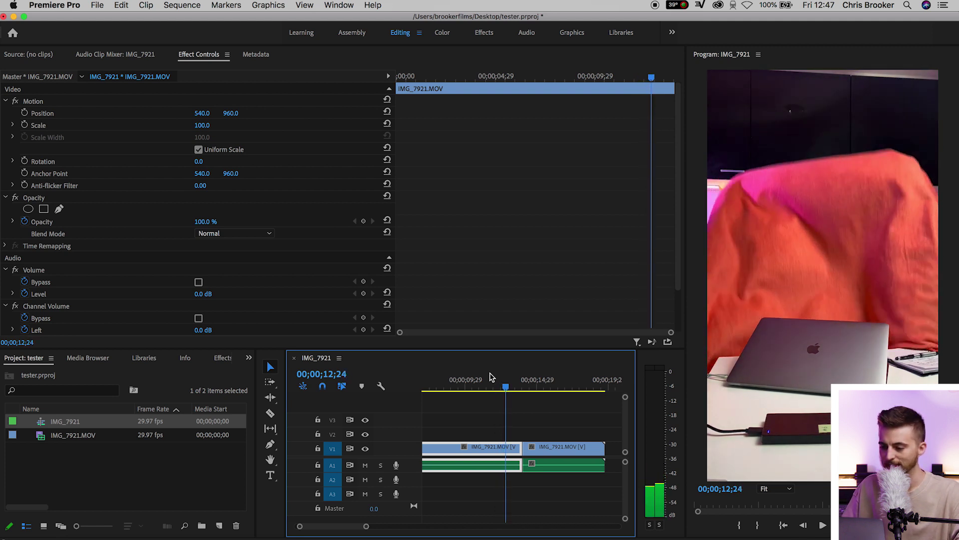
pyautogui.press('Right')
pyautogui.press('Right')
pyautogui.press('Right')
pyautogui.press('Right')
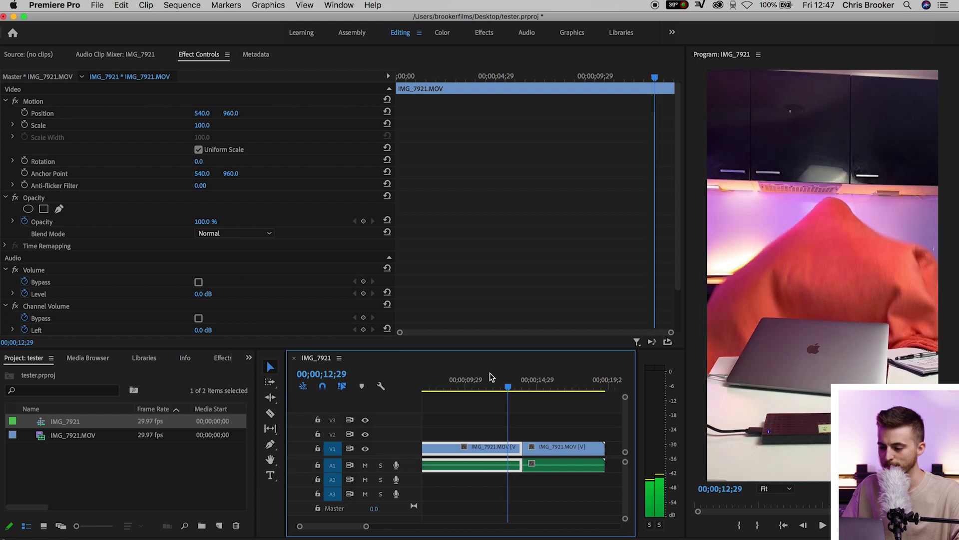
pyautogui.press('Right')
pyautogui.press('Right')
pyautogui.press('Right')
pyautogui.press('Left')
pyautogui.press('Left')
pyautogui.press('Left')
pyautogui.press('Left')
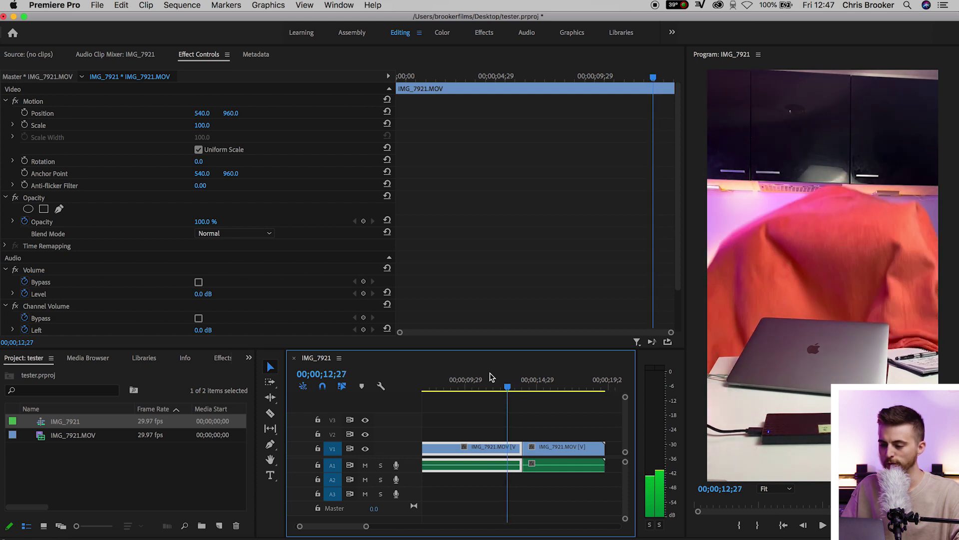
pyautogui.press('Left')
pyautogui.press('Left')
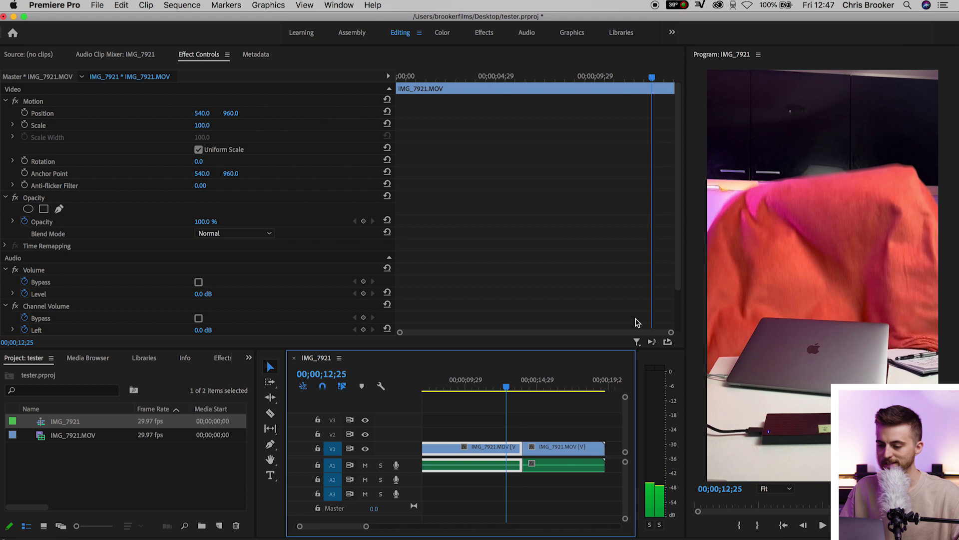
# Unlink the first clip's video from its audio and duplicate the video directly above onto V2.
pyautogui.rightClick(502, 450)
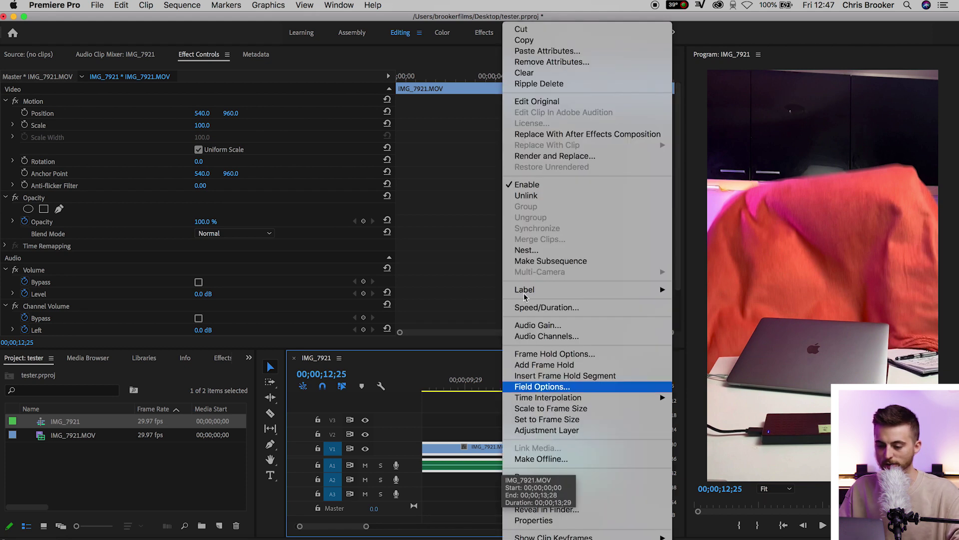
pyautogui.click(534, 196)
pyautogui.click(488, 450)
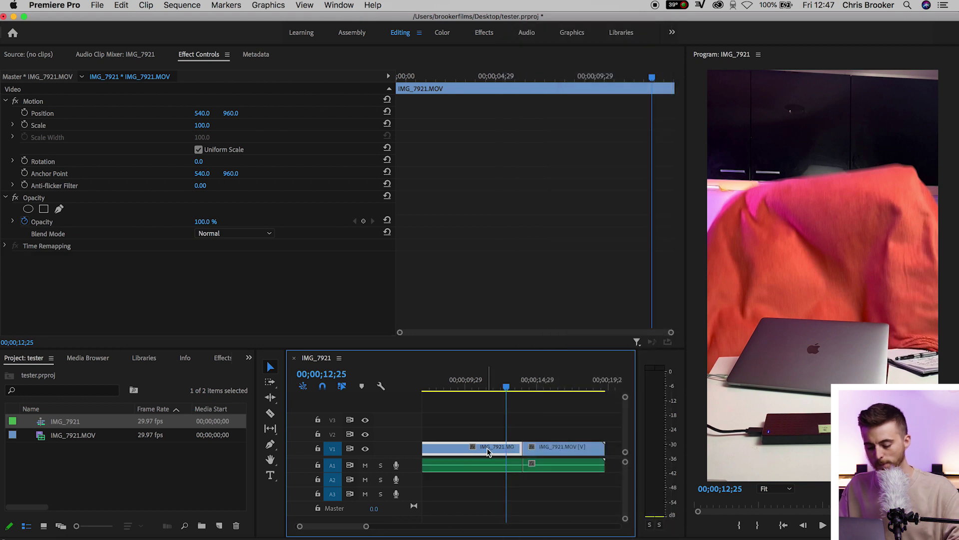
pyautogui.moveTo(489, 452); pyautogui.dragTo(488, 440)
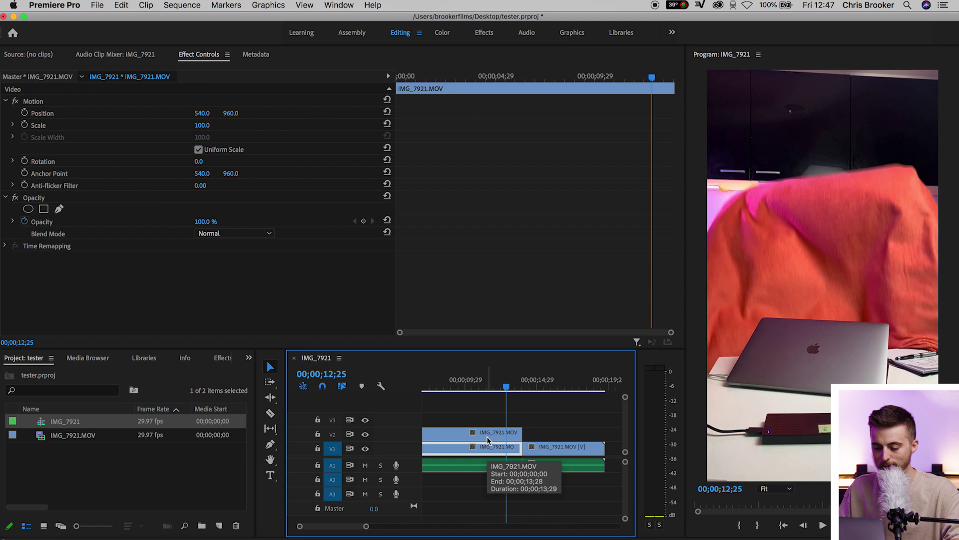
# Split the V2 copy at 00;00;12;25 and delete the part before the playhead.
pyautogui.click(483, 435)
pyautogui.press('super+k')
pyautogui.press('BackSpace')
# Draw a free-form opacity mask around the red cloth on the remaining V2 clip and turn on Mask Path keyframing at 00;00;12;25.
pyautogui.click(515, 436)
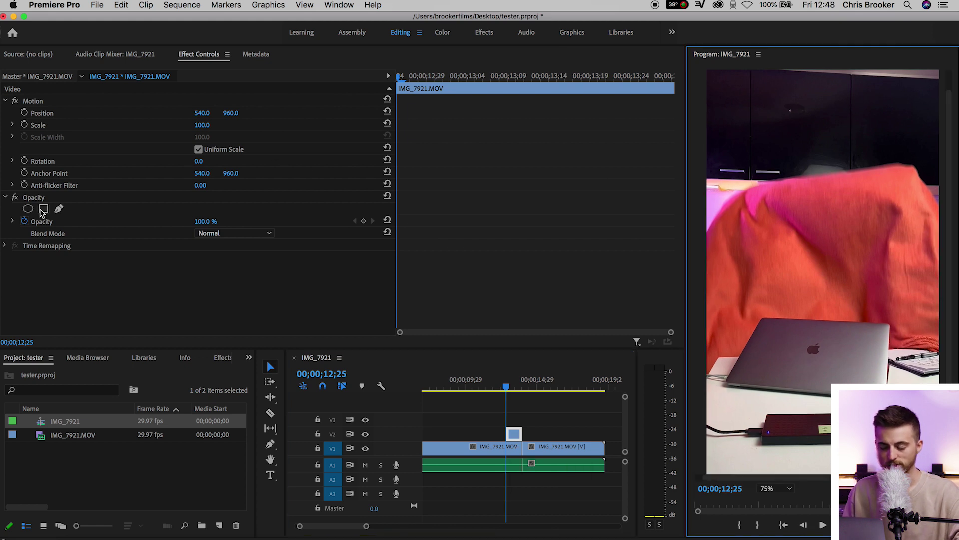
pyautogui.click(59, 209)
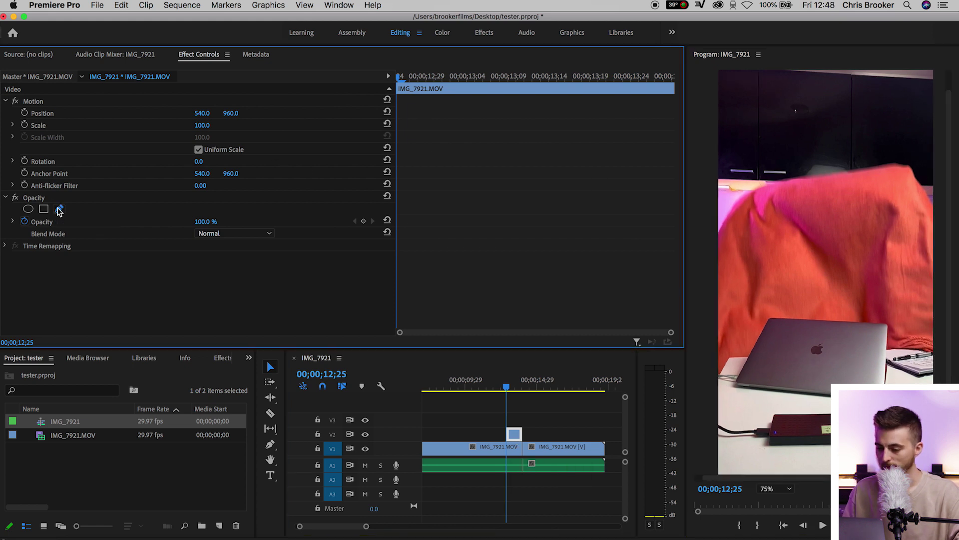
pyautogui.click(704, 235)
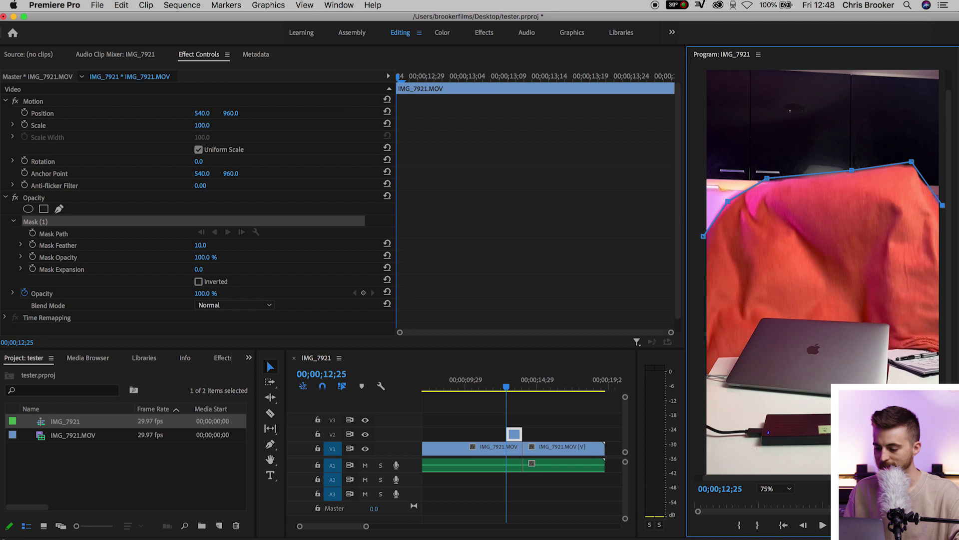
pyautogui.click(942, 469)
pyautogui.click(702, 443)
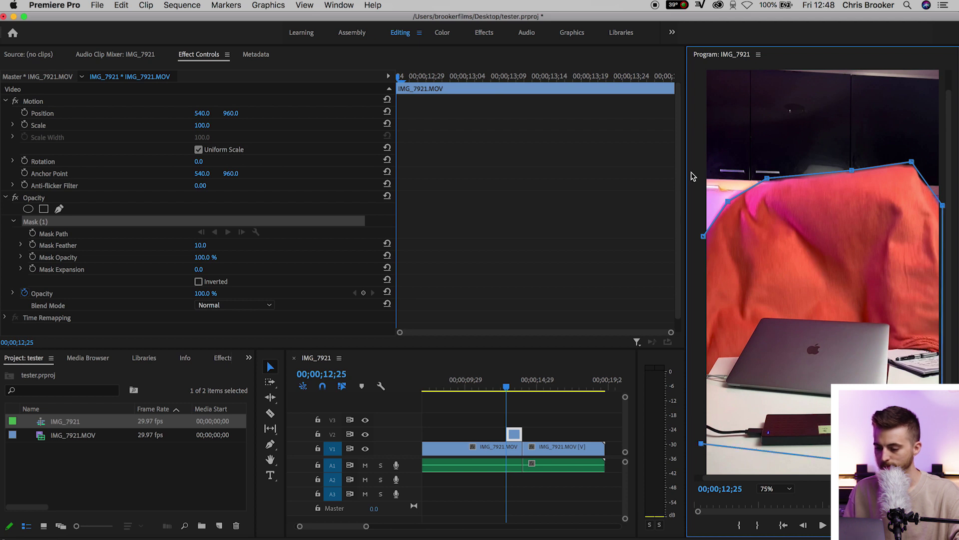
pyautogui.click(703, 236)
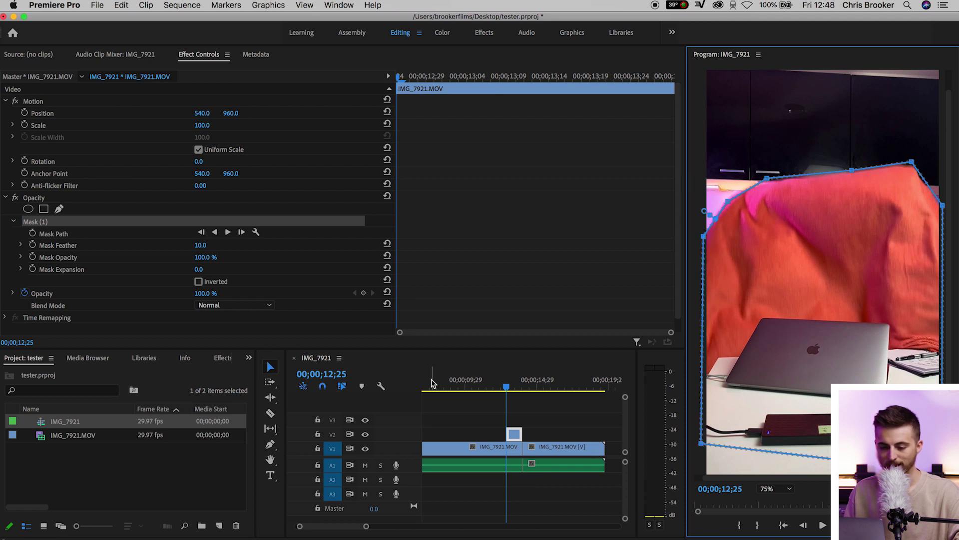
pyautogui.click(32, 233)
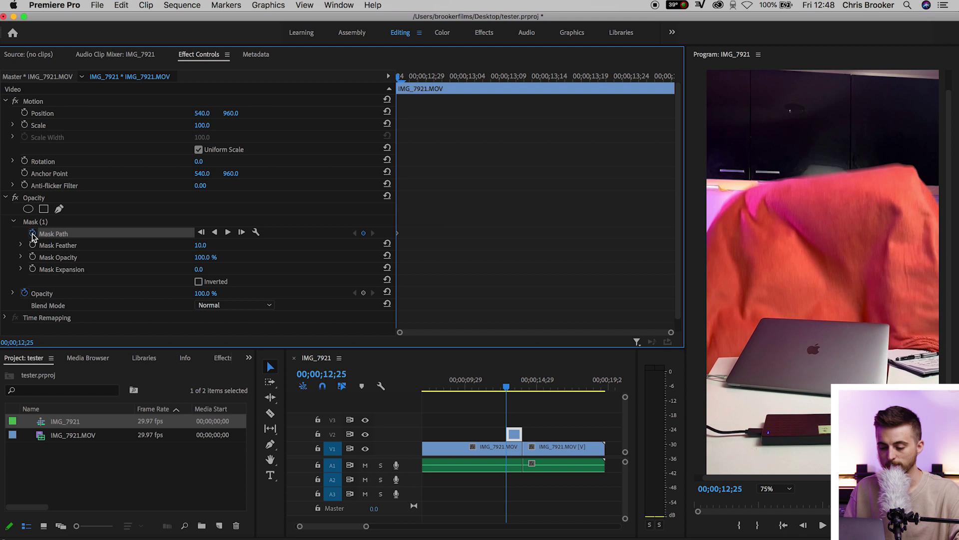
# Reshape the mask around the lowered cloth at 00;00;13;02, pulling its upper points in to the cloth's edge.
pyautogui.moveTo(507, 388); pyautogui.dragTo(509, 388)
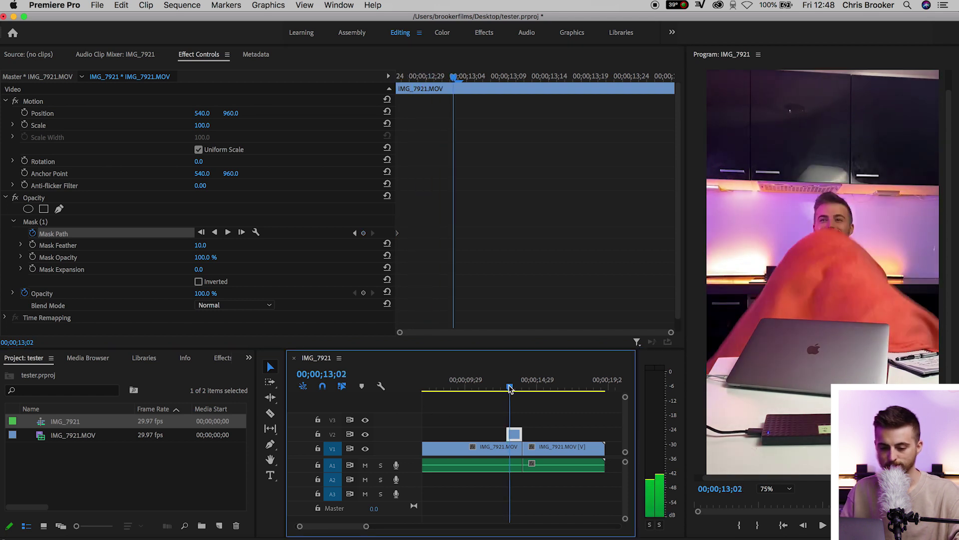
pyautogui.click(49, 223)
pyautogui.moveTo(703, 238); pyautogui.dragTo(714, 283)
pyautogui.moveTo(726, 200); pyautogui.dragTo(742, 316)
pyautogui.moveTo(766, 177); pyautogui.dragTo(795, 238)
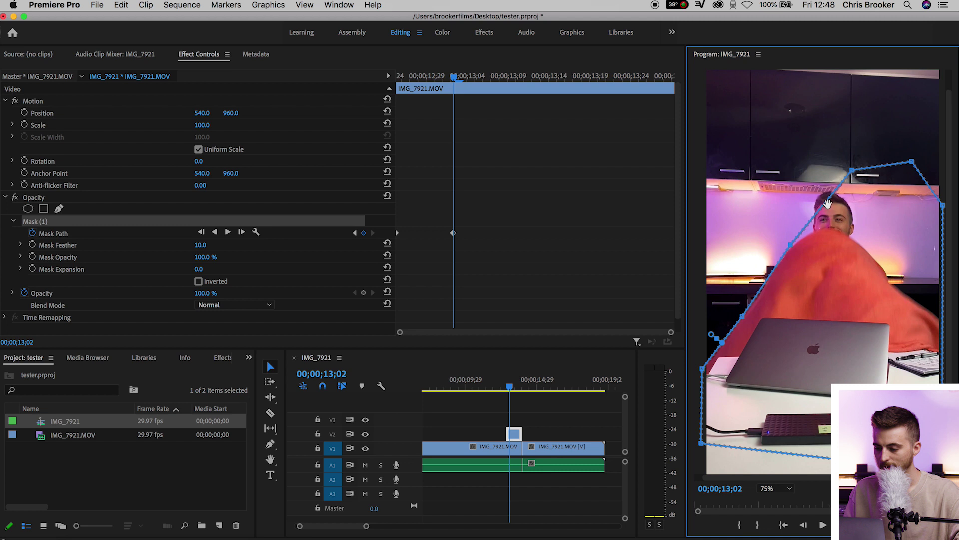
pyautogui.moveTo(851, 170); pyautogui.dragTo(827, 223)
pyautogui.moveTo(912, 162); pyautogui.dragTo(863, 224)
pyautogui.moveTo(943, 205); pyautogui.dragTo(942, 328)
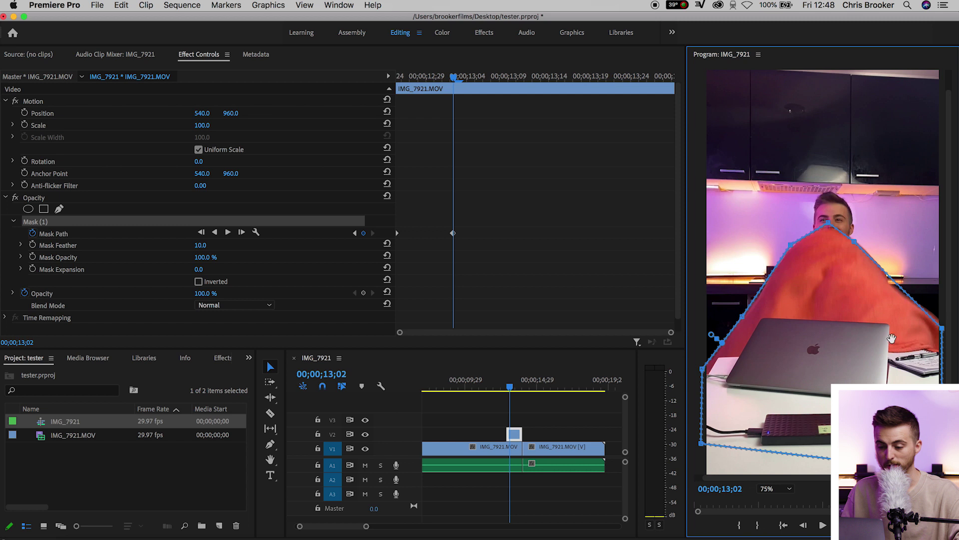
# Reshape the mask at 00;00;13;04 so its upper edge follows the cloth across the chest and behind the laptop.
pyautogui.click(520, 265)
pyautogui.press('space')
pyautogui.press('Left')
pyautogui.press('Left')
pyautogui.press('Left')
pyautogui.press('Left')
pyautogui.press('Right')
pyautogui.press('Right')
pyautogui.press('Left')
pyautogui.press('Left')
pyautogui.press('Left')
pyautogui.press('Right')
pyautogui.press('Right')
pyautogui.press('Left')
pyautogui.press('Left')
pyautogui.moveTo(615, 327); pyautogui.dragTo(613, 383)
pyautogui.moveTo(692, 211); pyautogui.dragTo(676, 265)
pyautogui.moveTo(752, 175); pyautogui.dragTo(753, 244)
pyautogui.moveTo(794, 206); pyautogui.dragTo(799, 250)
pyautogui.click(880, 306)
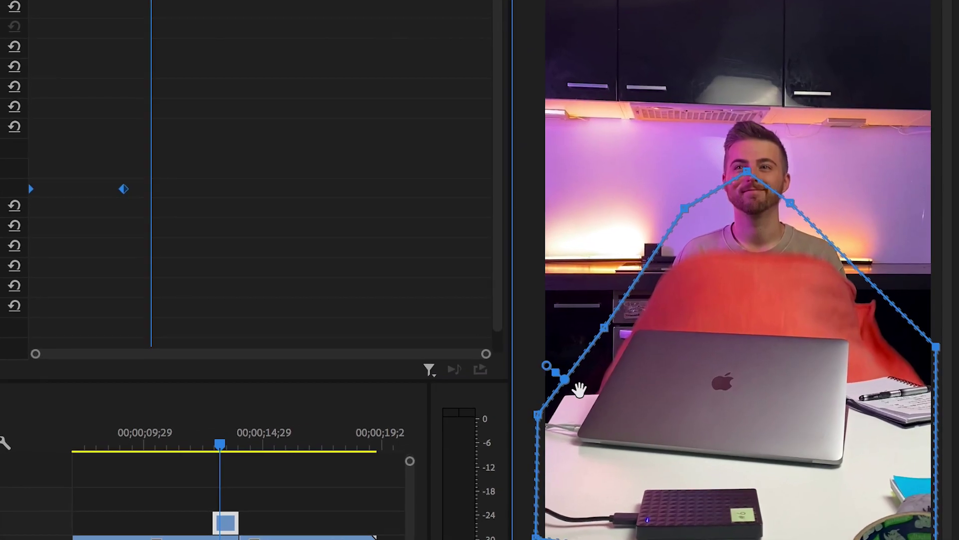
pyautogui.moveTo(894, 324); pyautogui.dragTo(901, 347)
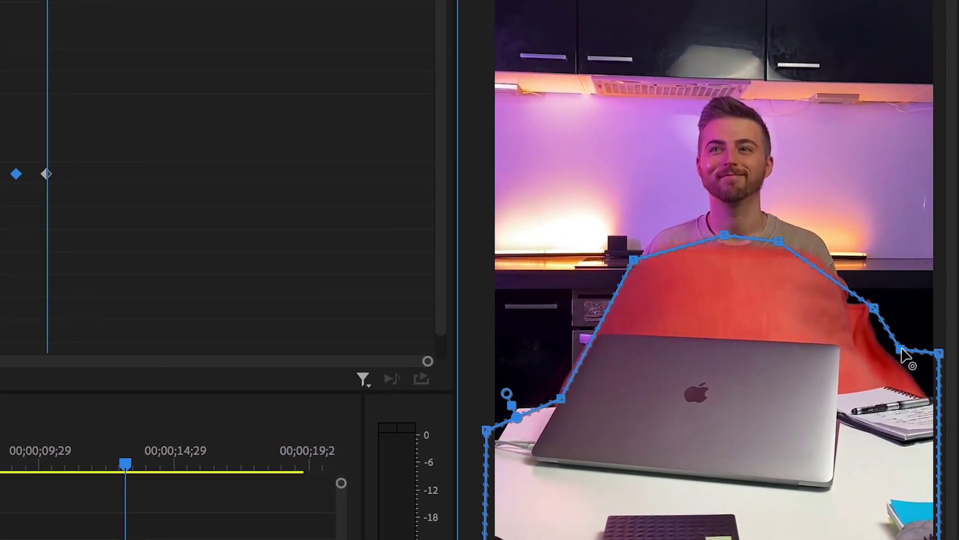
pyautogui.moveTo(938, 351); pyautogui.dragTo(939, 414)
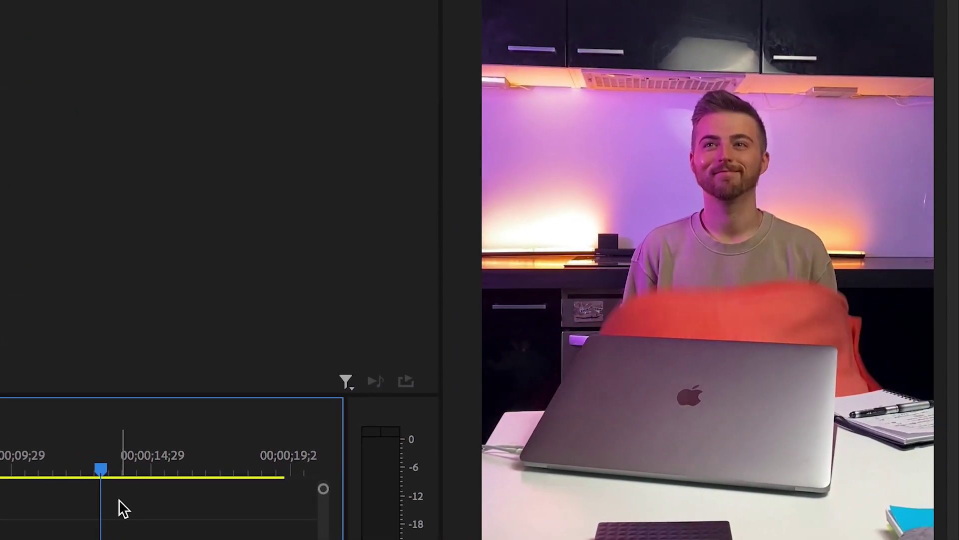
# Lower the mask's upper points across the laptop at 00;00;13;09 so the person is outside the mask.
pyautogui.press('Right')
pyautogui.press('Right')
pyautogui.press('Right')
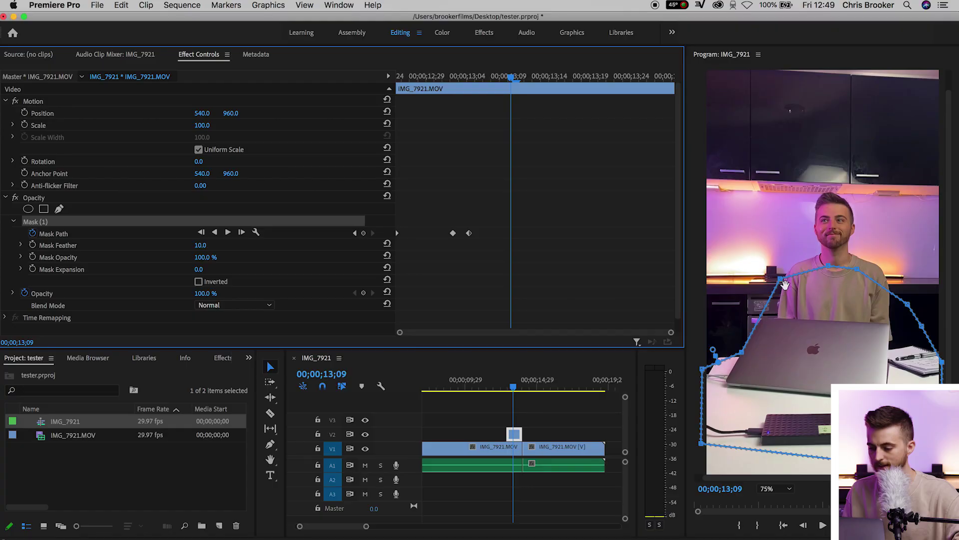
pyautogui.moveTo(607, 255); pyautogui.dragTo(621, 397)
pyautogui.moveTo(834, 299); pyautogui.dragTo(843, 344)
pyautogui.moveTo(860, 272); pyautogui.dragTo(870, 352)
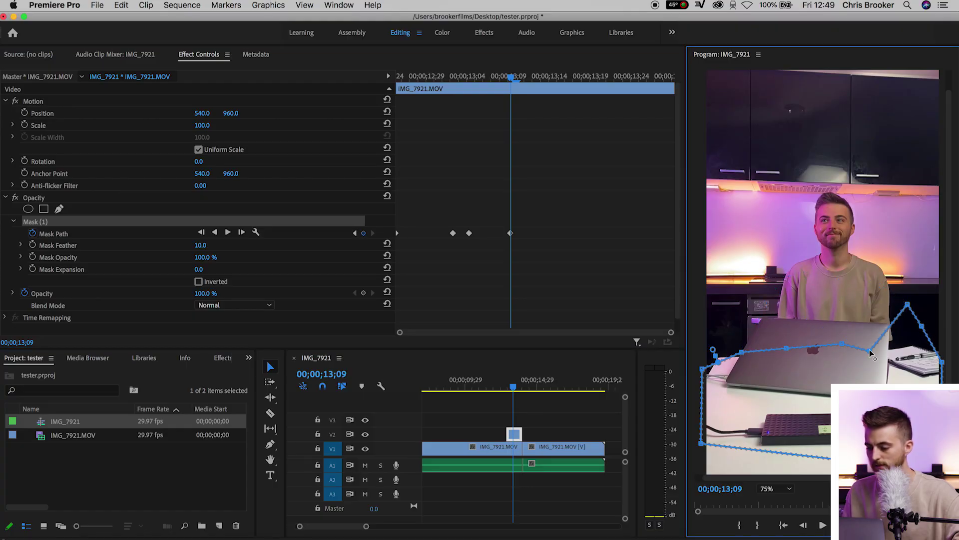
pyautogui.moveTo(908, 308); pyautogui.dragTo(945, 353)
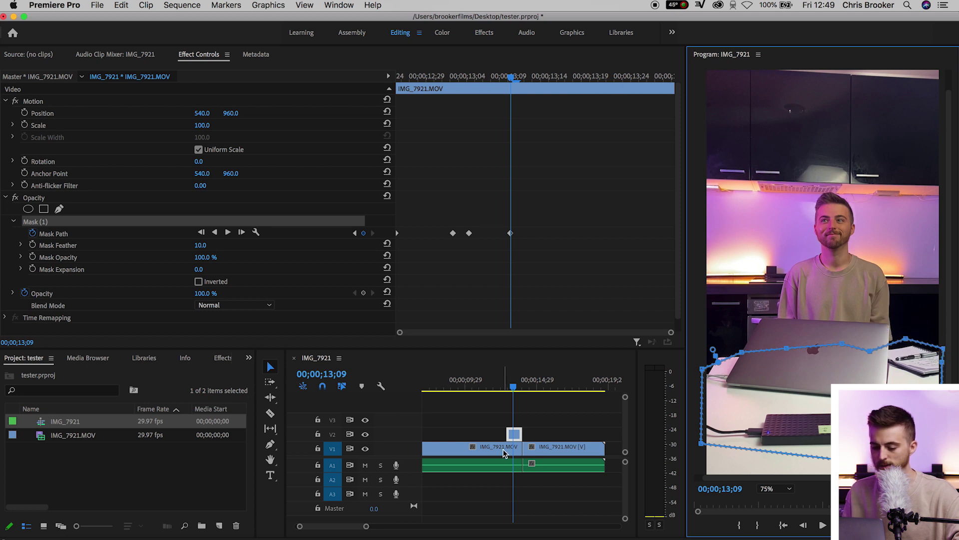
# Adjust the mask's upper points to follow the cloth's top edge at 00;00;12;28.
pyautogui.moveTo(503, 380); pyautogui.dragTo(517, 381)
pyautogui.moveTo(519, 77); pyautogui.dragTo(420, 90)
pyautogui.moveTo(778, 205); pyautogui.dragTo(784, 218)
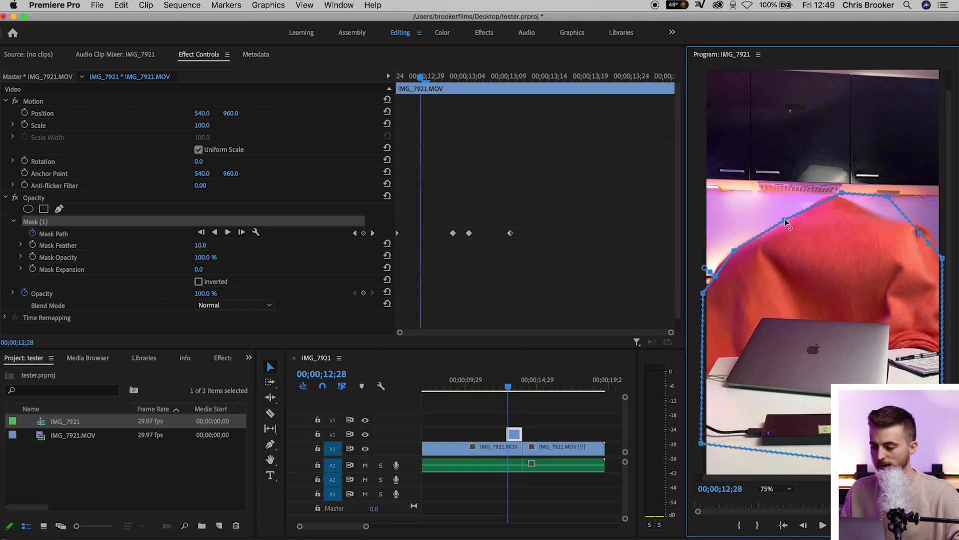
pyautogui.moveTo(886, 193); pyautogui.dragTo(878, 211)
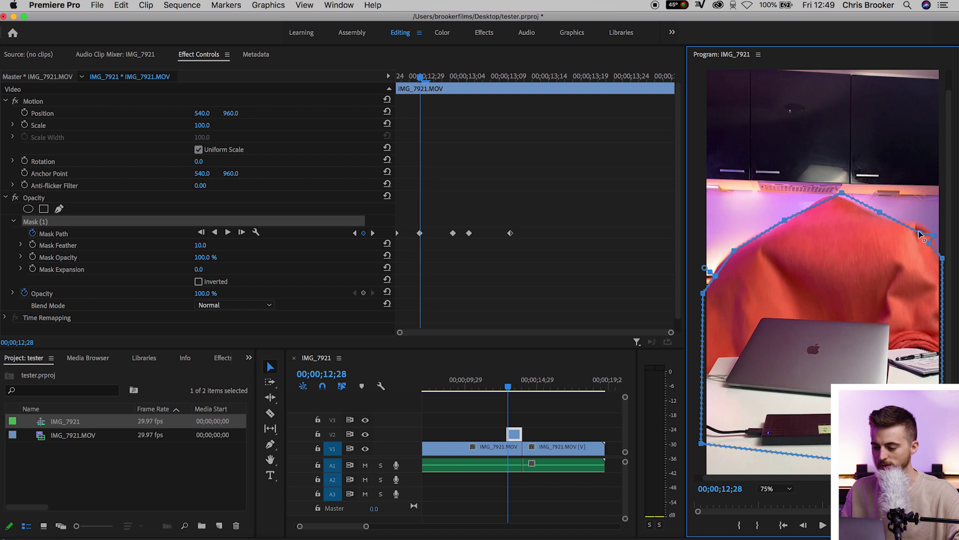
pyautogui.moveTo(919, 232); pyautogui.dragTo(918, 222)
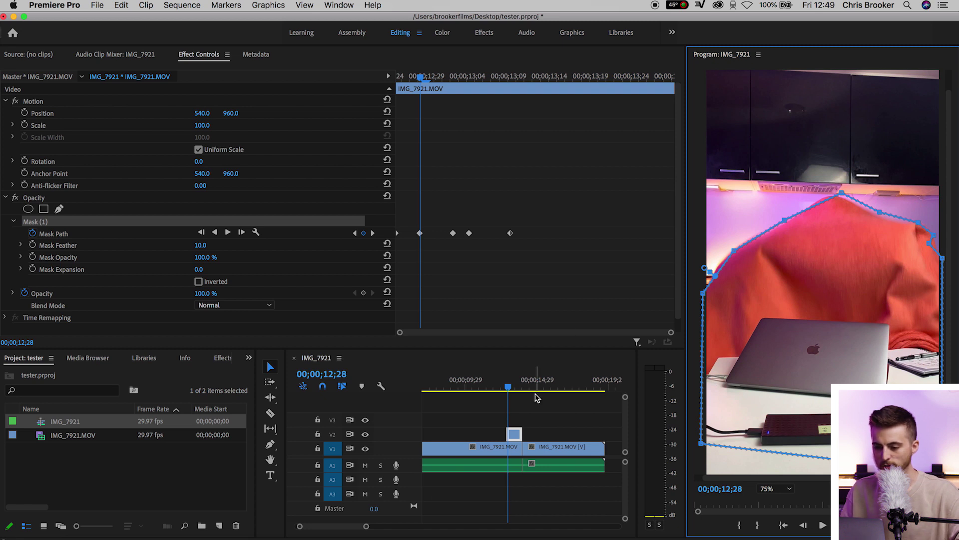
# Move the masked clip up to V3 and place the second clip's unlinked video on V2 starting at 00;00;12;25.
pyautogui.moveTo(417, 75); pyautogui.dragTo(398, 76)
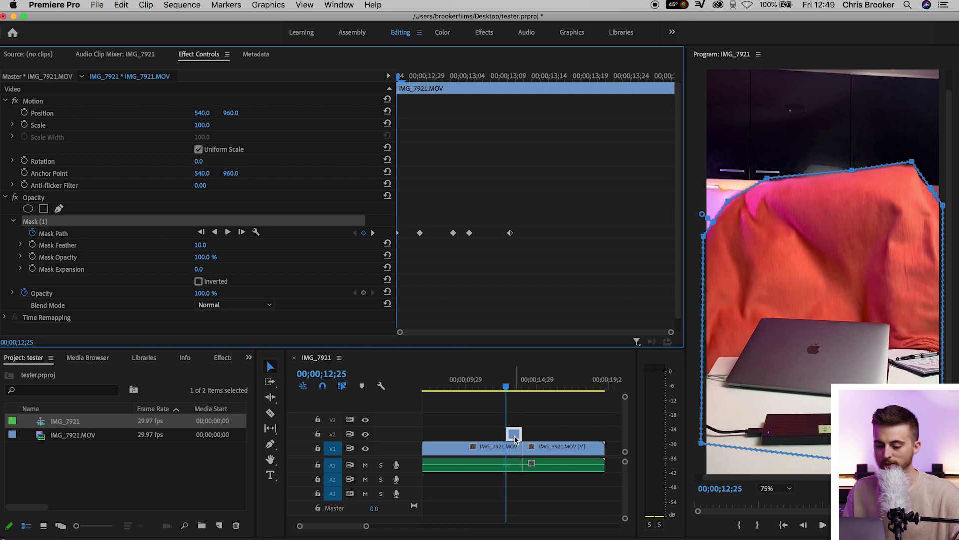
pyautogui.moveTo(515, 438); pyautogui.dragTo(515, 425)
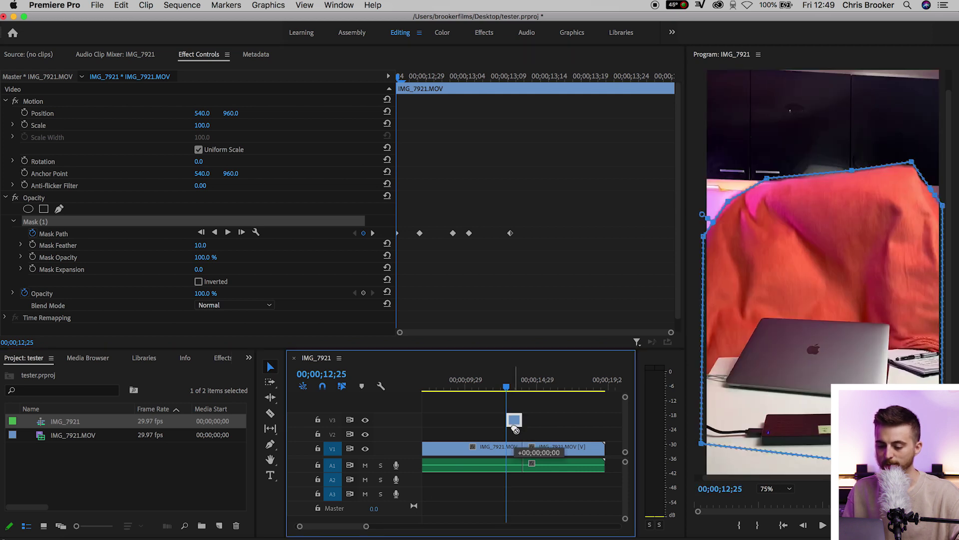
pyautogui.rightClick(558, 445)
pyautogui.click(584, 195)
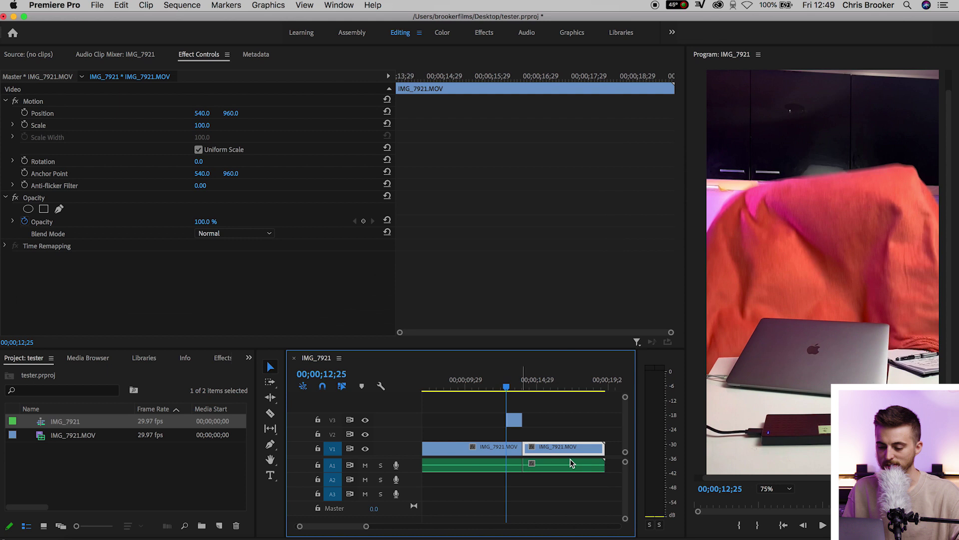
pyautogui.moveTo(563, 447)
pyautogui.mouseDown()
pyautogui.moveTo(577, 437)
pyautogui.moveTo(563, 437)
pyautogui.mouseUp()
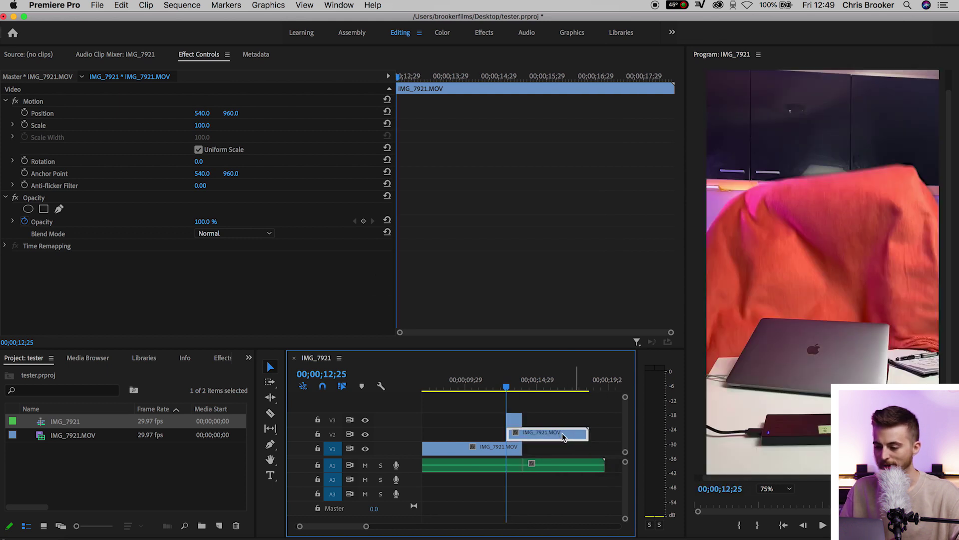
# Preview the layered reveal frame by frame from 00;00;12;25 and play it back from before the cloth drops.
pyautogui.press('Right')
pyautogui.press('Right')
pyautogui.press('Right')
pyautogui.press('Right')
pyautogui.press('Right')
pyautogui.press('Right')
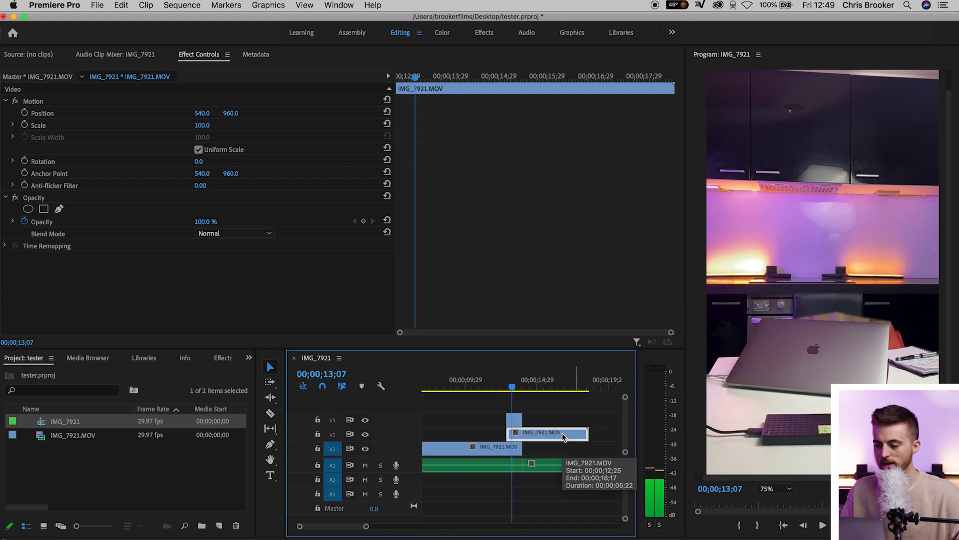
pyautogui.click(467, 380)
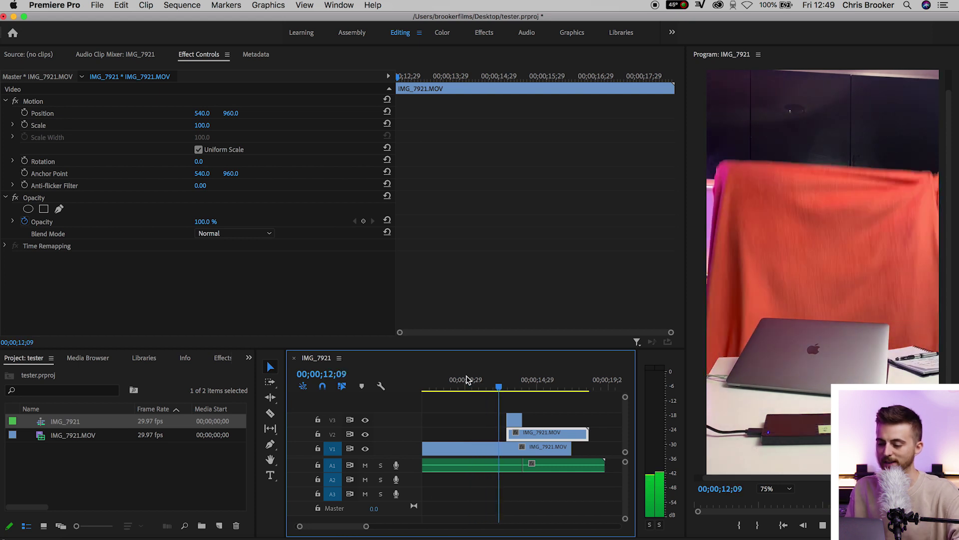
# At 00;00;13;00, pull the V3 clip's mask inward along the cloth's right slope to follow its edge more closely.
pyautogui.moveTo(511, 381); pyautogui.dragTo(505, 382)
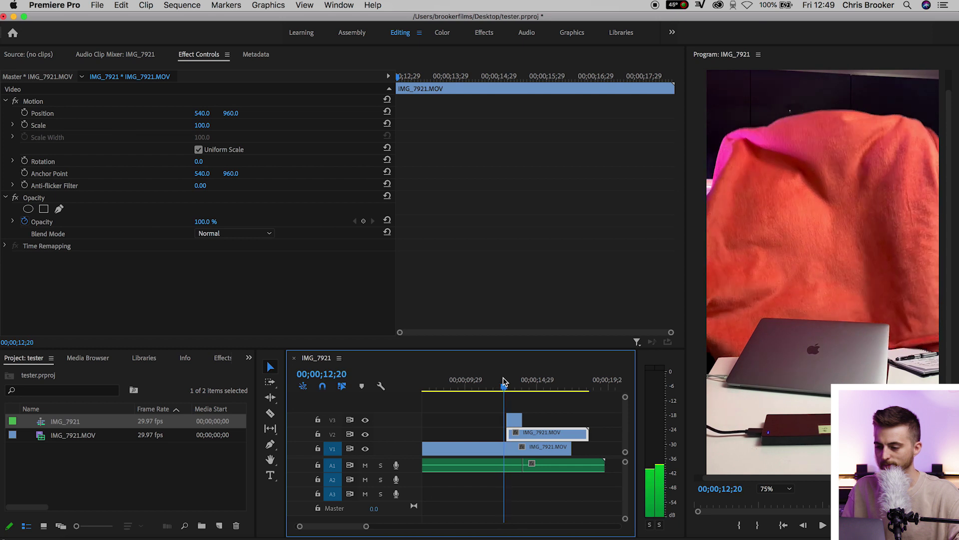
pyautogui.press('Right')
pyautogui.press('Right')
pyautogui.press('Right')
pyautogui.press('Right')
pyautogui.press('Right')
pyautogui.press('Right')
pyautogui.press('Right')
pyautogui.press('Right')
pyautogui.press('Right')
pyautogui.press('Right')
pyautogui.press('Right')
pyautogui.press('Right')
pyautogui.press('Left')
pyautogui.press('Left')
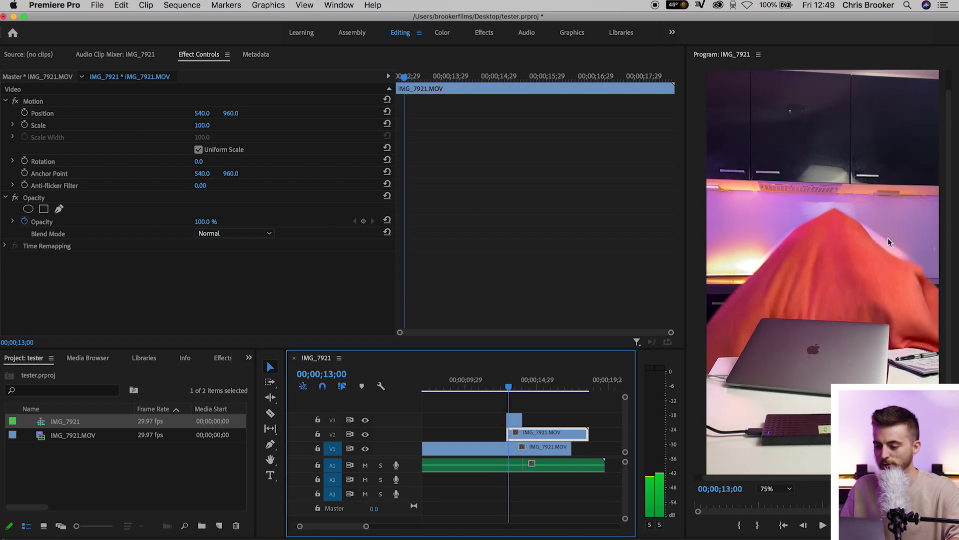
pyautogui.click(514, 419)
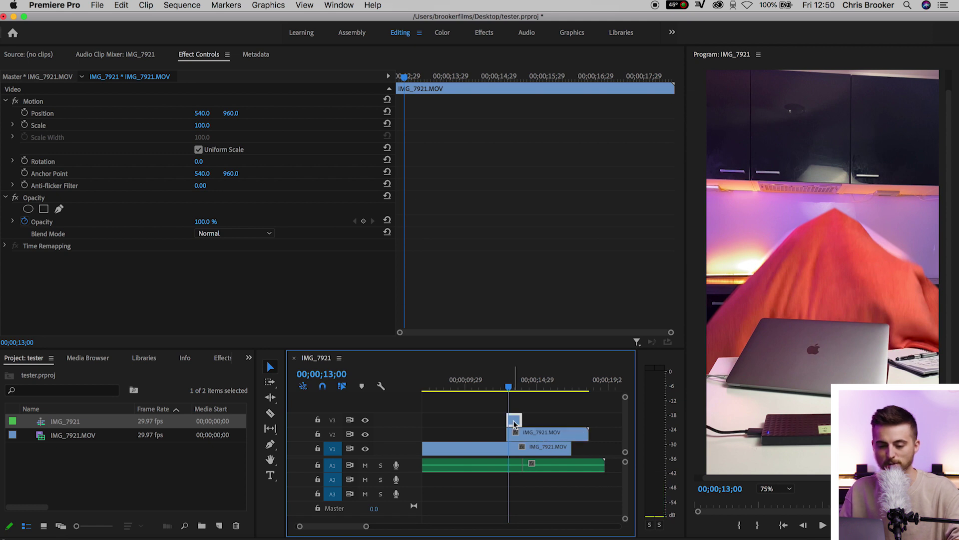
pyautogui.click(42, 222)
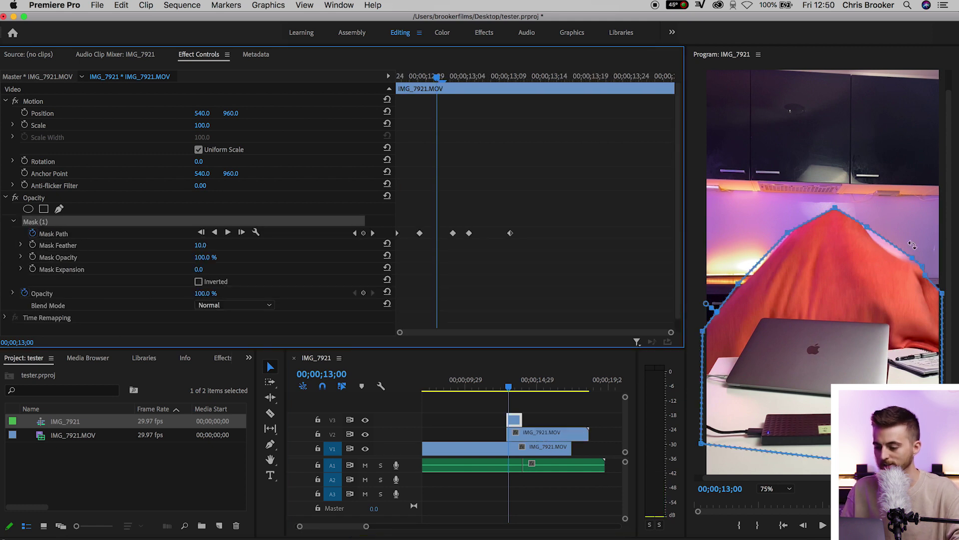
pyautogui.click(889, 246)
pyautogui.moveTo(887, 250); pyautogui.dragTo(885, 252)
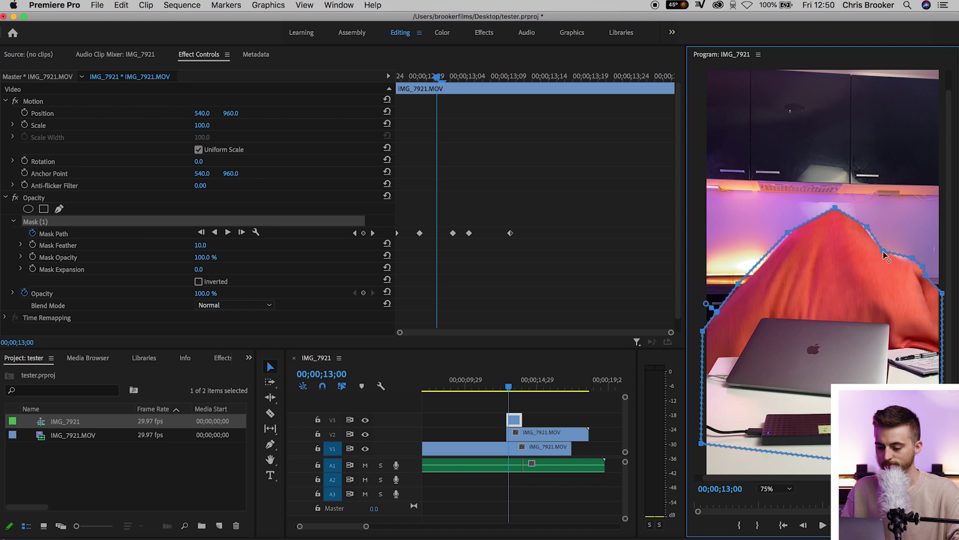
# Play back the cloth drop from about 00;00;10;21 to check how the disappearance looks at full speed.
pyautogui.click(487, 387)
pyautogui.press('space')
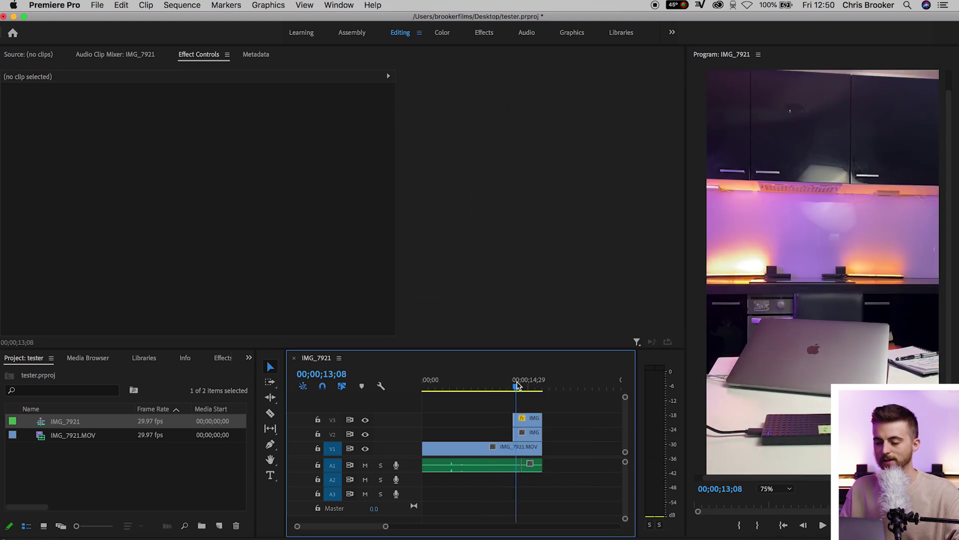
pyautogui.moveTo(516, 386); pyautogui.dragTo(497, 386)
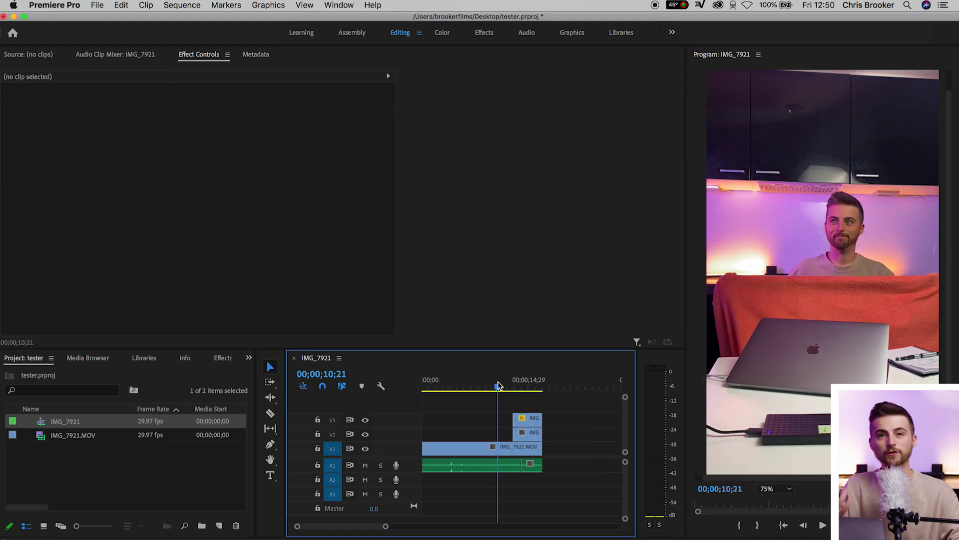
pyautogui.press('space')
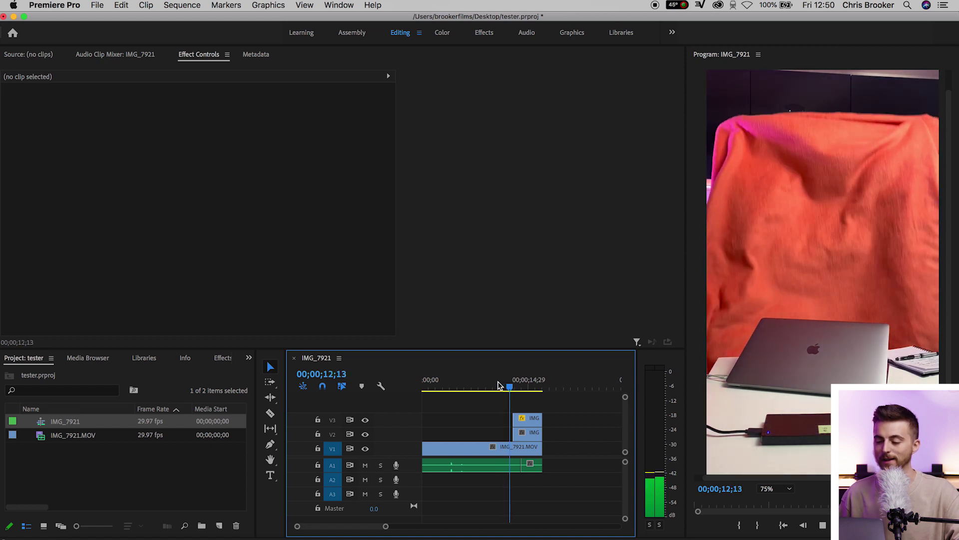
pyautogui.press('space')
pyautogui.click(499, 384)
pyautogui.press('space')
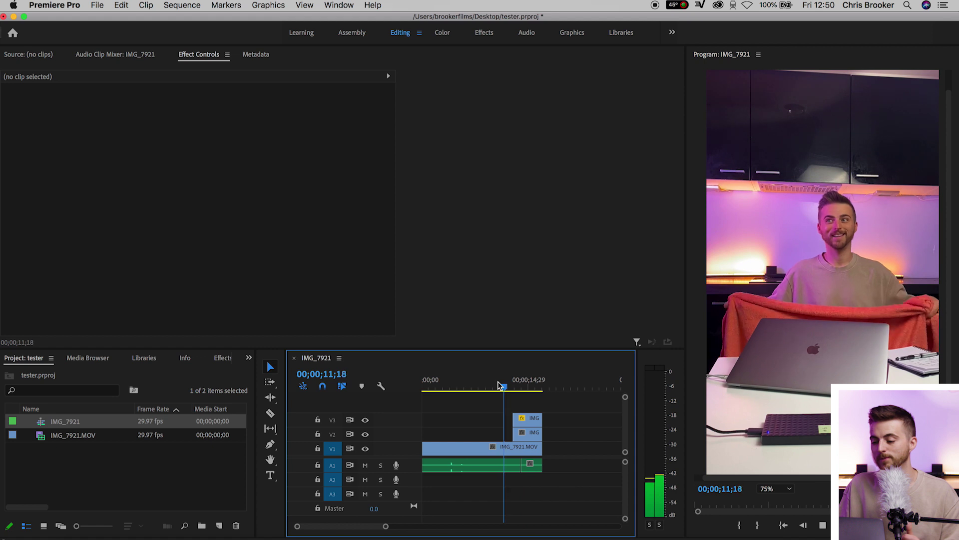
pyautogui.press('space')
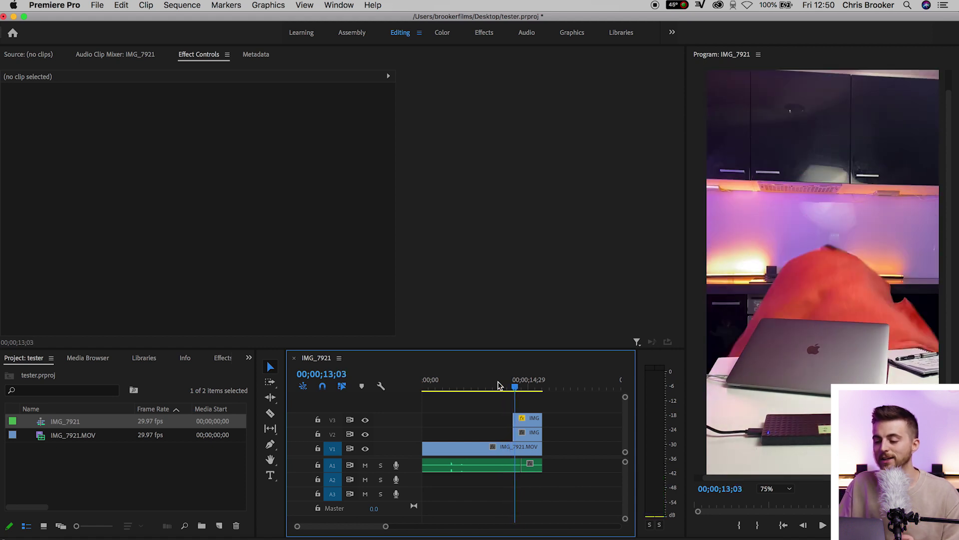
# Examine the masked cloth's edges frame by frame between 00;00;12;27 and 00;00;13;07.
pyautogui.press('Left')
pyautogui.press('Left')
pyautogui.press('Left')
pyautogui.press('Left')
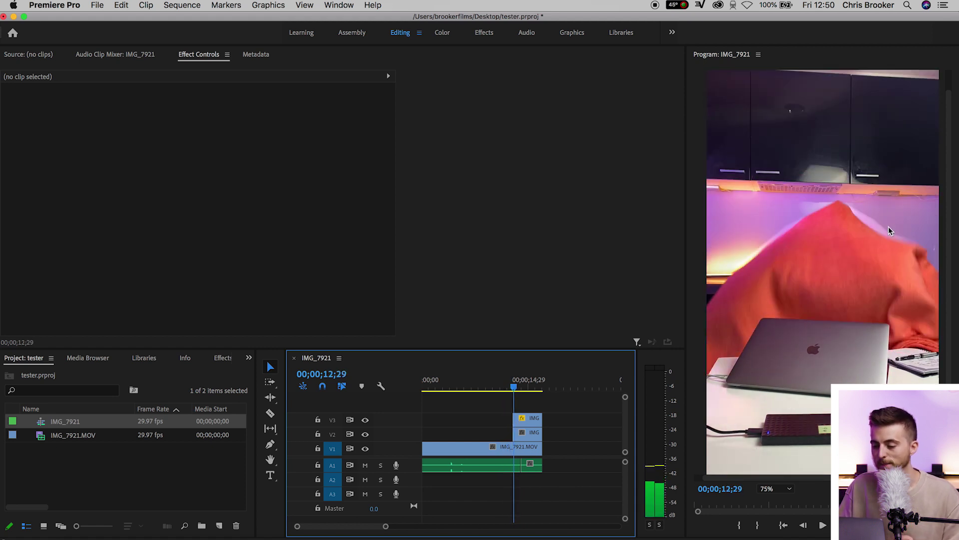
pyautogui.press('Left')
pyautogui.press('Left')
pyautogui.press('Right')
pyautogui.press('Right')
pyautogui.press('Right')
pyautogui.press('Right')
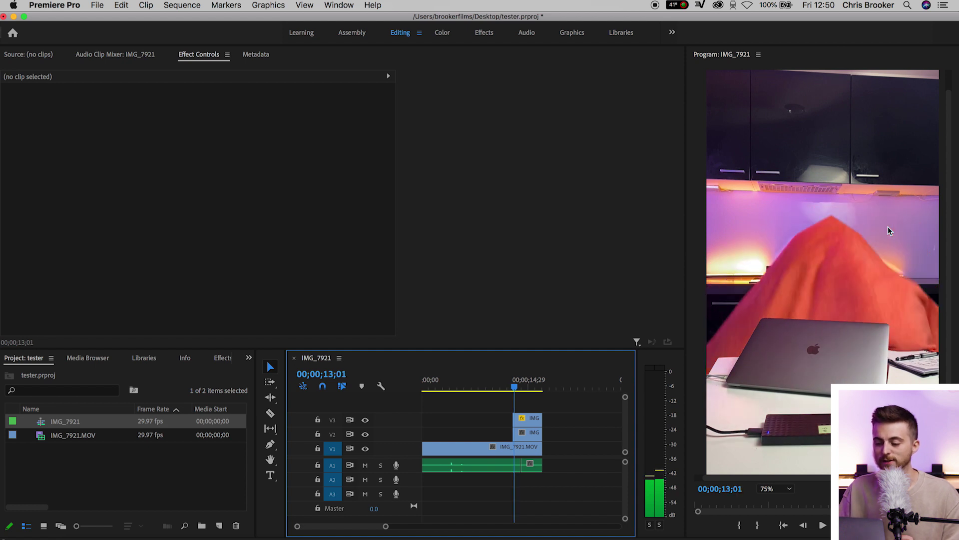
pyautogui.press('Right')
pyautogui.press('Right')
pyautogui.press('Right')
pyautogui.press('Right')
pyautogui.press('Right')
pyautogui.press('Right')
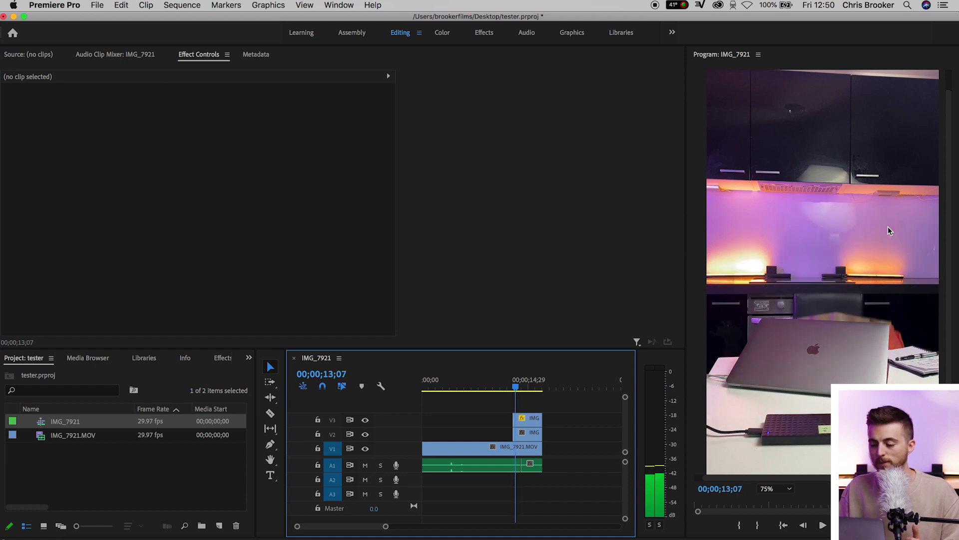
pyautogui.press('Left')
pyautogui.press('Left')
pyautogui.press('Left')
pyautogui.press('Left')
pyautogui.press('Left')
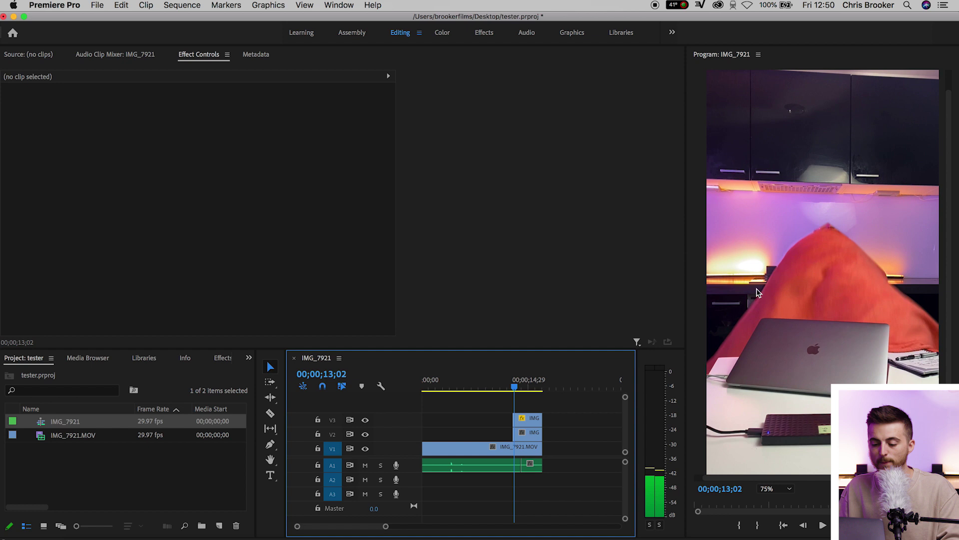
# Nest all video and audio clips in the timeline as Nested Sequence 01.
pyautogui.moveTo(514, 387); pyautogui.dragTo(510, 385)
pyautogui.moveTo(567, 411); pyautogui.dragTo(471, 469)
pyautogui.rightClick(478, 446)
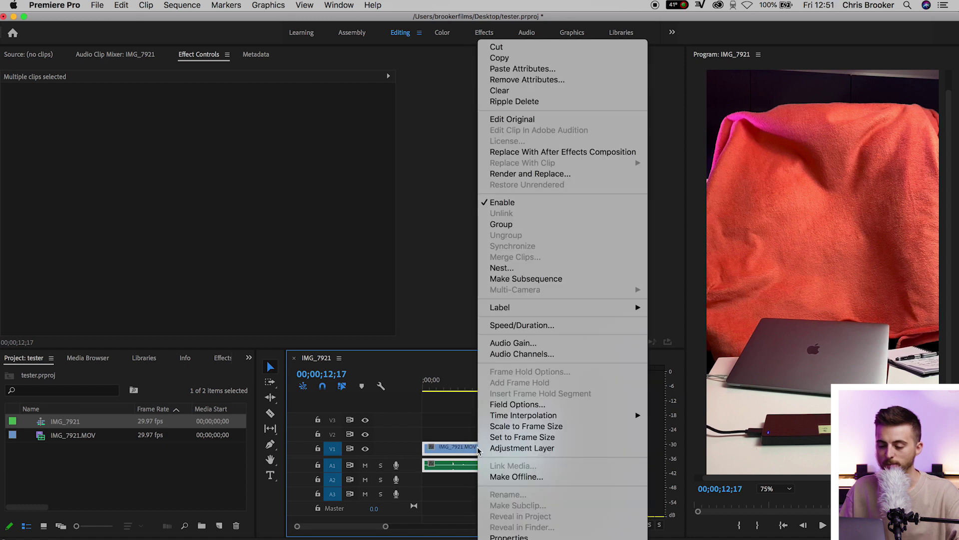
pyautogui.click(529, 267)
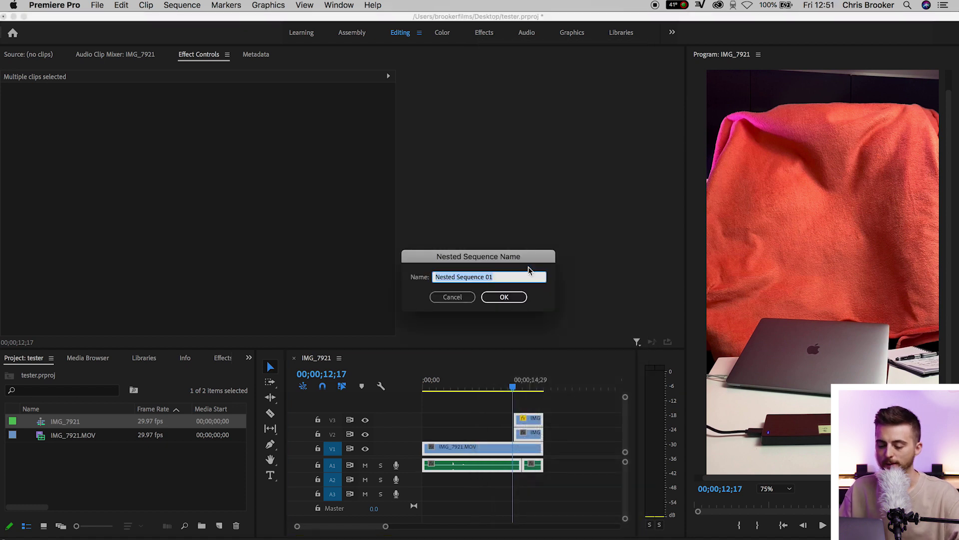
pyautogui.press('Return')
# Scale the nested clip to 110 to leave room for camera movement.
pyautogui.click(469, 445)
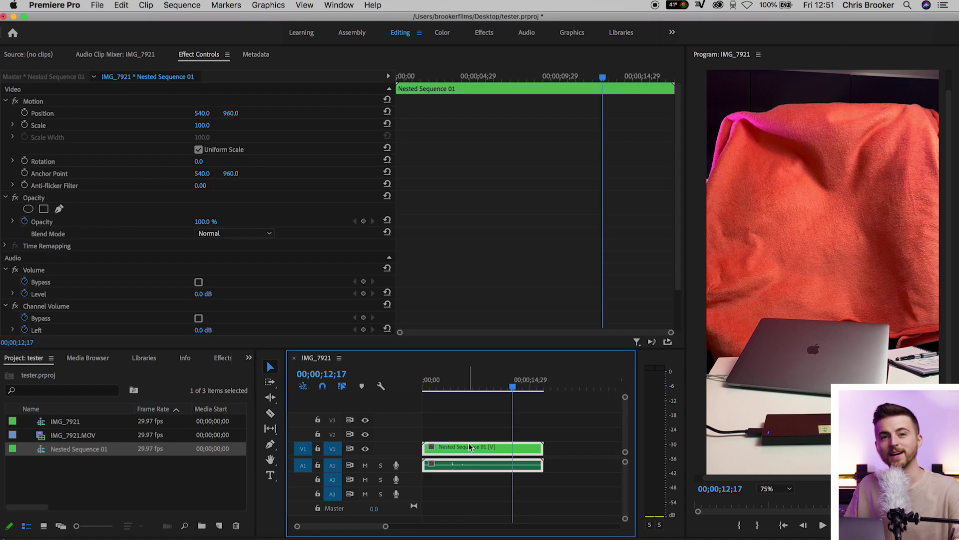
pyautogui.moveTo(602, 75); pyautogui.dragTo(415, 75)
pyautogui.click(205, 125)
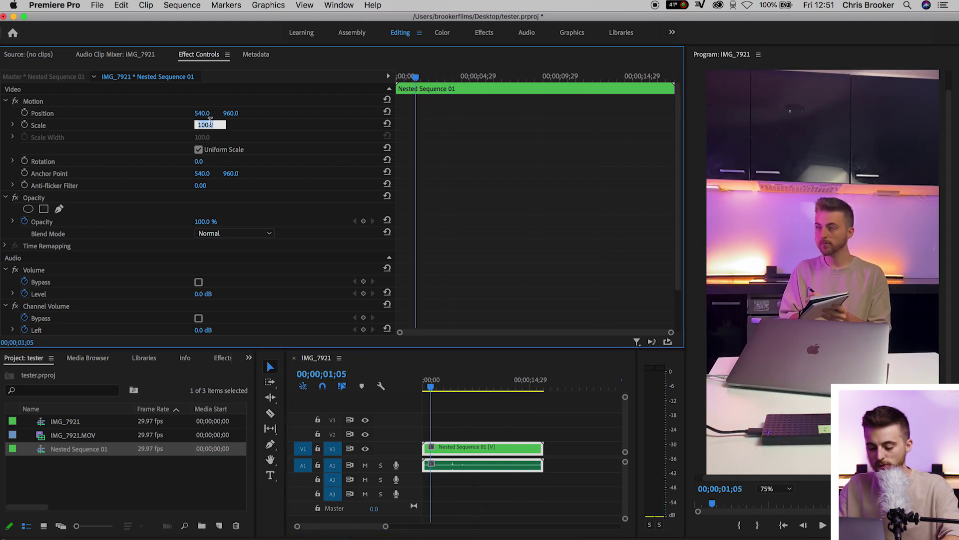
pyautogui.write('110')
pyautogui.press('Return')
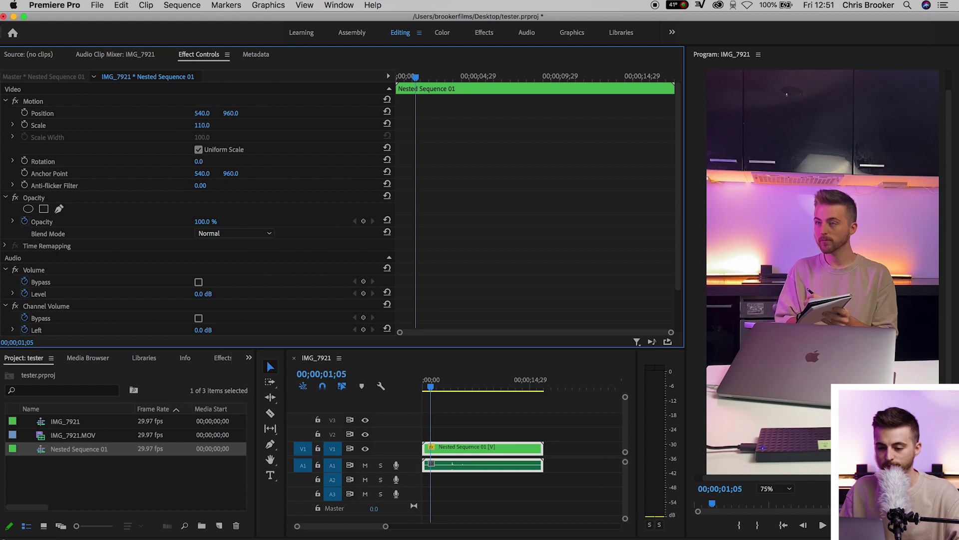
# Animate the nested clip's Position with five keyframes from start to end, starting at 540, 960 and shifting to 488.5, 1016.5 at 00;00;03;22.
pyautogui.moveTo(421, 75); pyautogui.dragTo(349, 76)
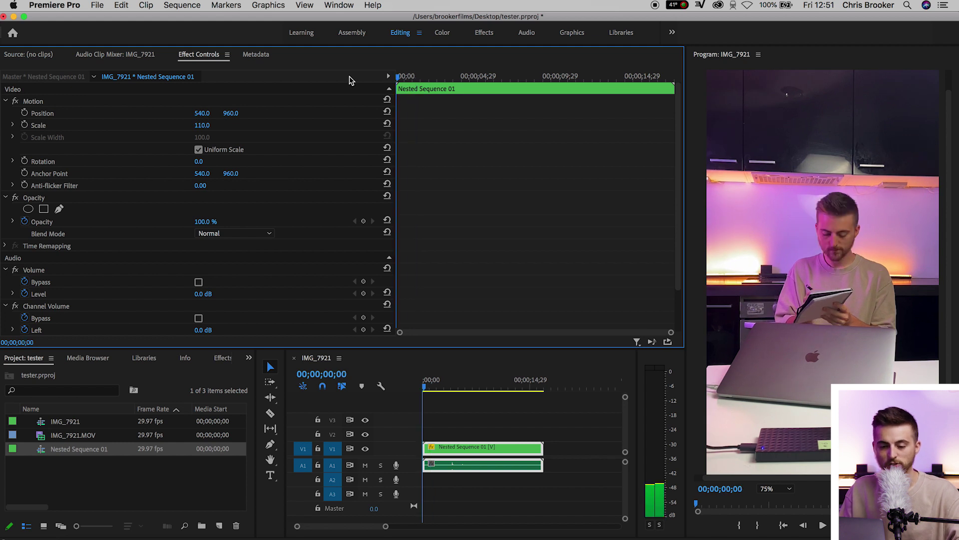
pyautogui.click(24, 113)
pyautogui.moveTo(589, 76); pyautogui.dragTo(697, 85)
pyautogui.moveTo(472, 77)
pyautogui.mouseDown()
pyautogui.moveTo(538, 77)
pyautogui.moveTo(460, 75)
pyautogui.mouseUp()
pyautogui.moveTo(200, 111); pyautogui.dragTo(236, 112)
pyautogui.moveTo(619, 74); pyautogui.dragTo(608, 74)
pyautogui.moveTo(231, 113)
pyautogui.mouseDown()
pyautogui.moveTo(199, 113)
pyautogui.moveTo(222, 114)
pyautogui.mouseUp()
# Play the nested sequence from the start to check the simulated camera movement.
pyautogui.press('Home')
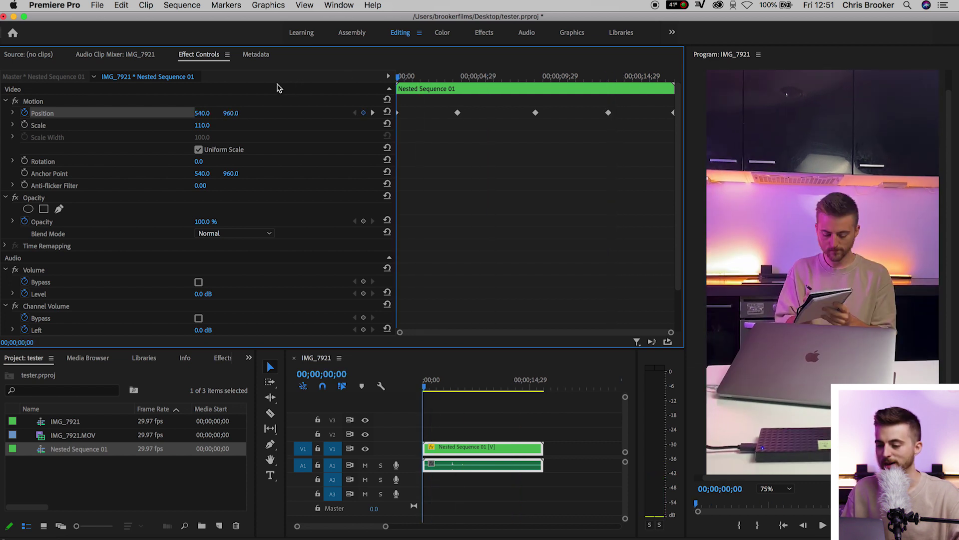
pyautogui.press('space')
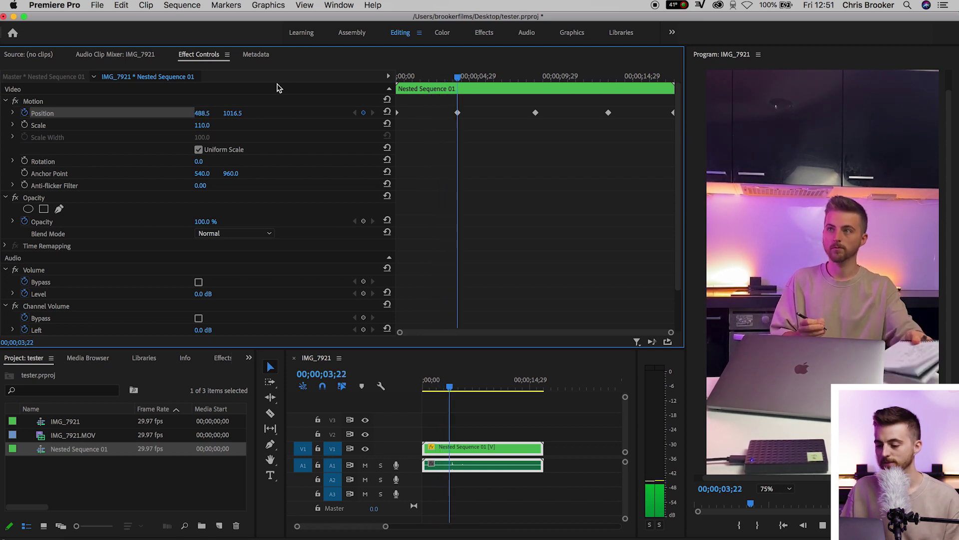
pyautogui.press('space')
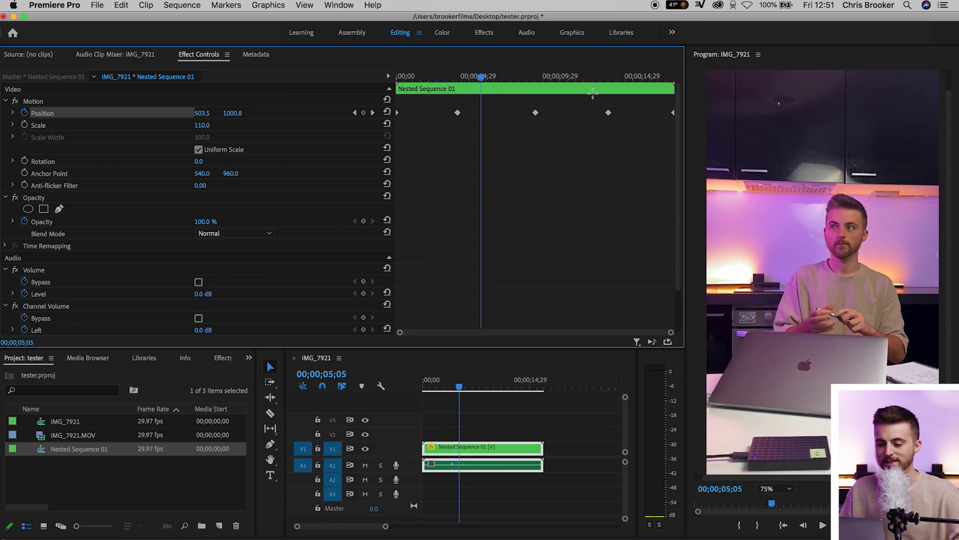
# Apply Ease In temporal interpolation to all Position keyframes and play the sequence from the start.
pyautogui.moveTo(593, 95); pyautogui.dragTo(745, 136)
pyautogui.moveTo(564, 102); pyautogui.dragTo(395, 136)
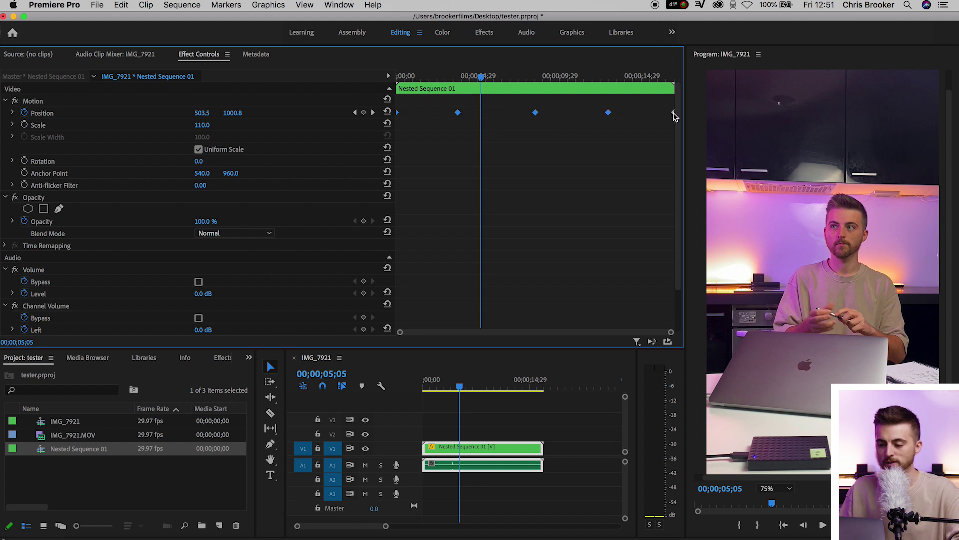
pyautogui.rightClick(608, 115)
pyautogui.moveTo(710, 214)
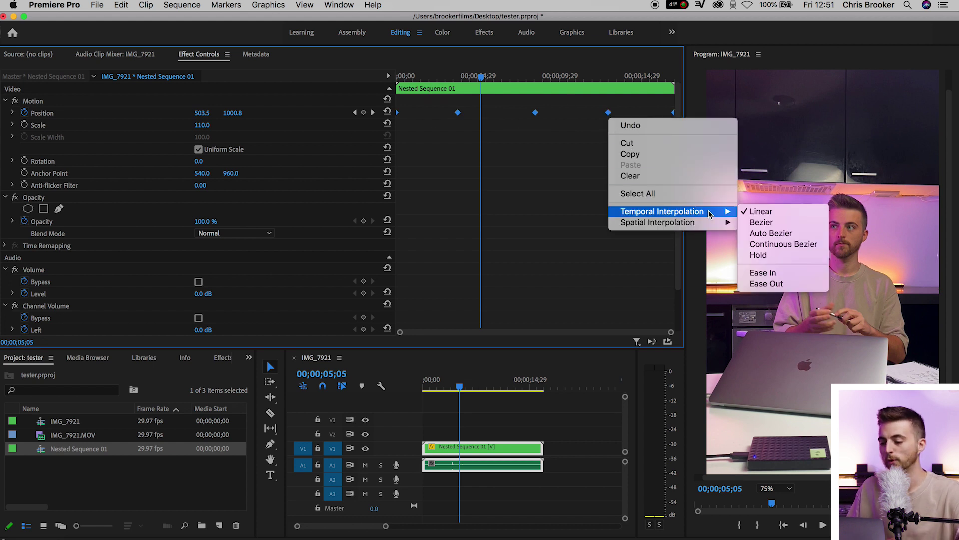
pyautogui.click(762, 273)
pyautogui.press('Home')
pyautogui.press('space')
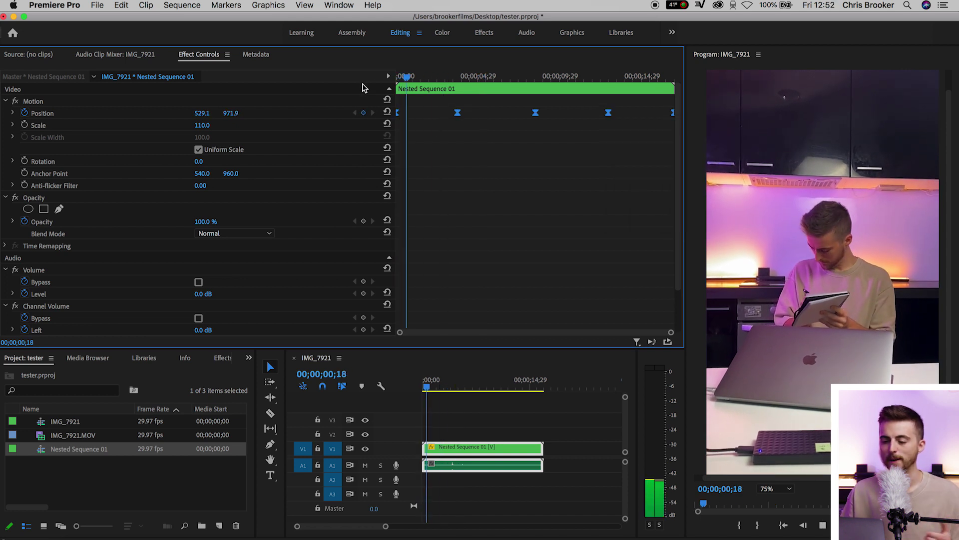